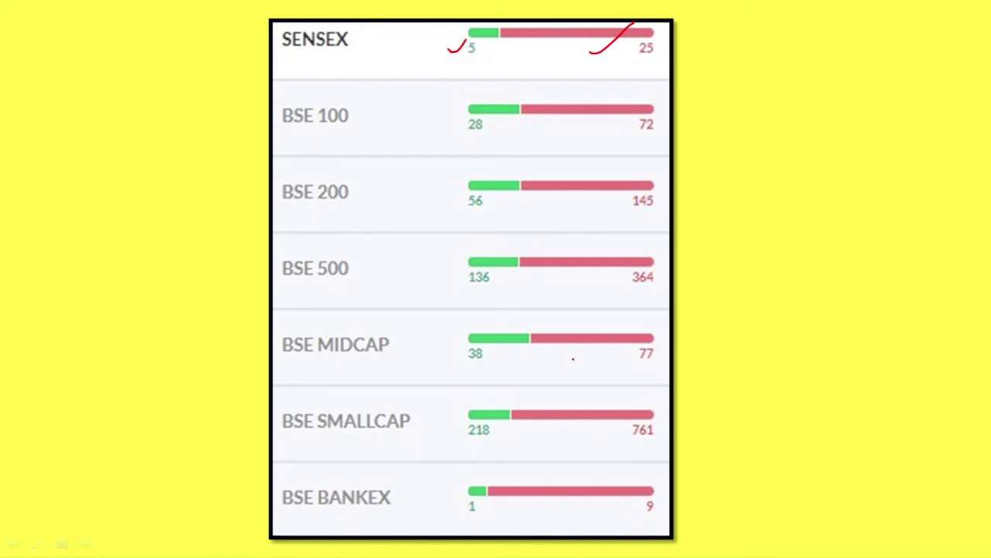
- Tick the BSE MIDCAP 38/77 and BANKEX 1/9 advancer and decliner counts in red ink
{"action": "left_click_drag", "start_coordinate": [611, 353], "coordinate": [646, 334]}
{"action": "left_click_drag", "start_coordinate": [468, 358], "coordinate": [505, 339]}
{"action": "left_click_drag", "start_coordinate": [606, 507], "coordinate": [652, 480]}
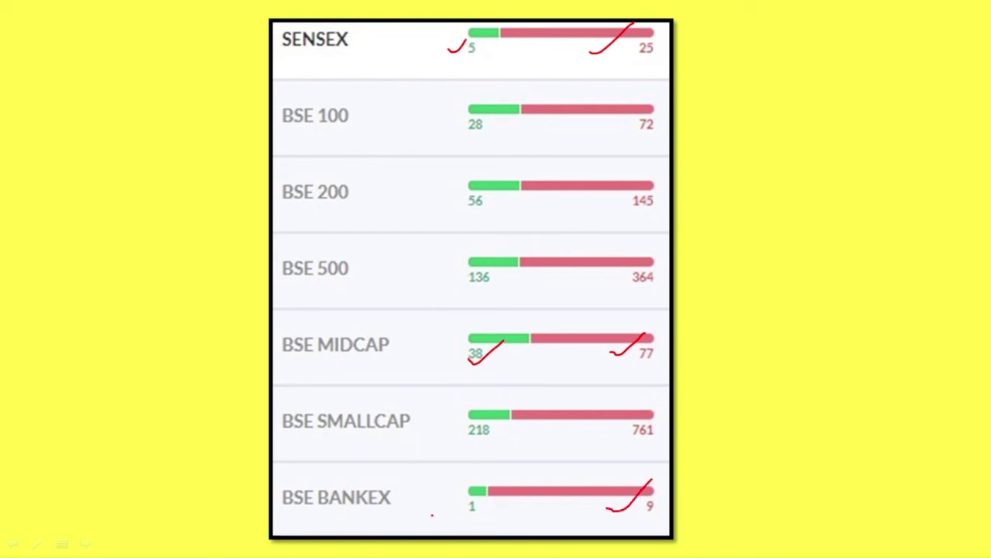
{"action": "left_click_drag", "start_coordinate": [431, 516], "coordinate": [460, 498]}
- Bracket the BSE 100–500 rows, tick BSE 500's 136 and 364, and advance the slide
{"action": "mouse_move", "coordinate": [386, 99]}
{"action": "left_mouse_down"}
{"action": "mouse_move", "coordinate": [414, 99]}
{"action": "mouse_move", "coordinate": [413, 275]}
{"action": "mouse_move", "coordinate": [379, 279]}
{"action": "mouse_move", "coordinate": [345, 251]}
{"action": "mouse_move", "coordinate": [278, 288]}
{"action": "mouse_move", "coordinate": [350, 256]}
{"action": "left_mouse_up"}
{"action": "left_click_drag", "start_coordinate": [580, 273], "coordinate": [635, 240]}
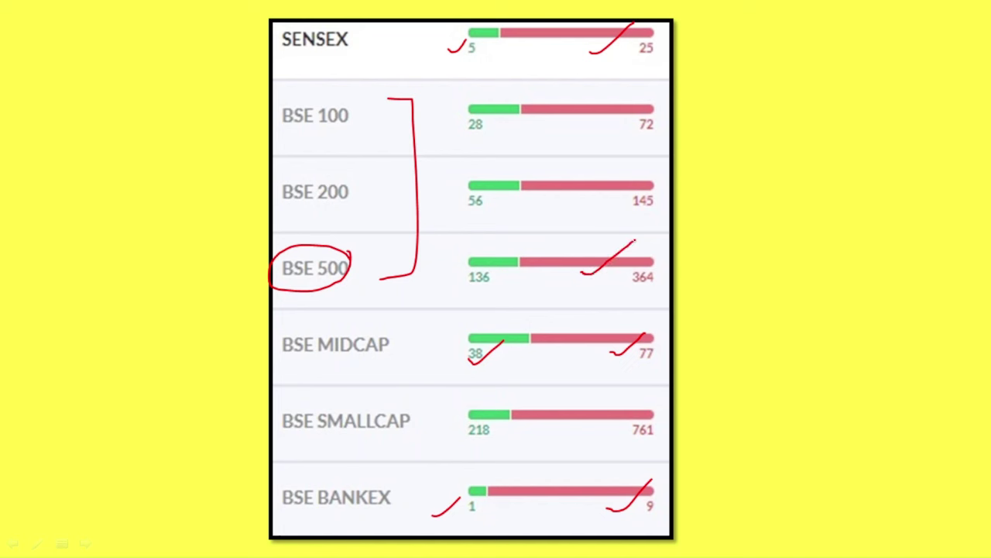
{"action": "left_click_drag", "start_coordinate": [456, 275], "coordinate": [493, 249]}
{"action": "key", "text": "Right"}
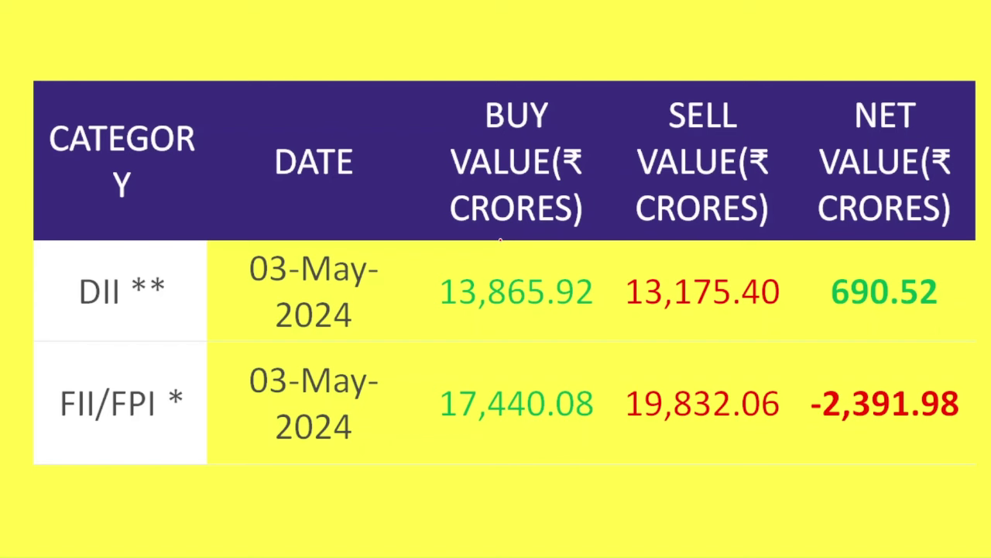
- Underline the DII date and label, circle buy 13,865.92 and sell 13,175.40, and box net 690.52
{"action": "left_click_drag", "start_coordinate": [253, 294], "coordinate": [379, 284]}
{"action": "left_click_drag", "start_coordinate": [56, 314], "coordinate": [157, 314]}
{"action": "mouse_move", "coordinate": [447, 315]}
{"action": "left_mouse_down"}
{"action": "mouse_move", "coordinate": [562, 328]}
{"action": "mouse_move", "coordinate": [624, 288]}
{"action": "mouse_move", "coordinate": [428, 285]}
{"action": "left_mouse_up"}
{"action": "mouse_move", "coordinate": [675, 266]}
{"action": "left_mouse_down"}
{"action": "mouse_move", "coordinate": [617, 260]}
{"action": "mouse_move", "coordinate": [629, 318]}
{"action": "mouse_move", "coordinate": [803, 296]}
{"action": "mouse_move", "coordinate": [667, 258]}
{"action": "left_mouse_up"}
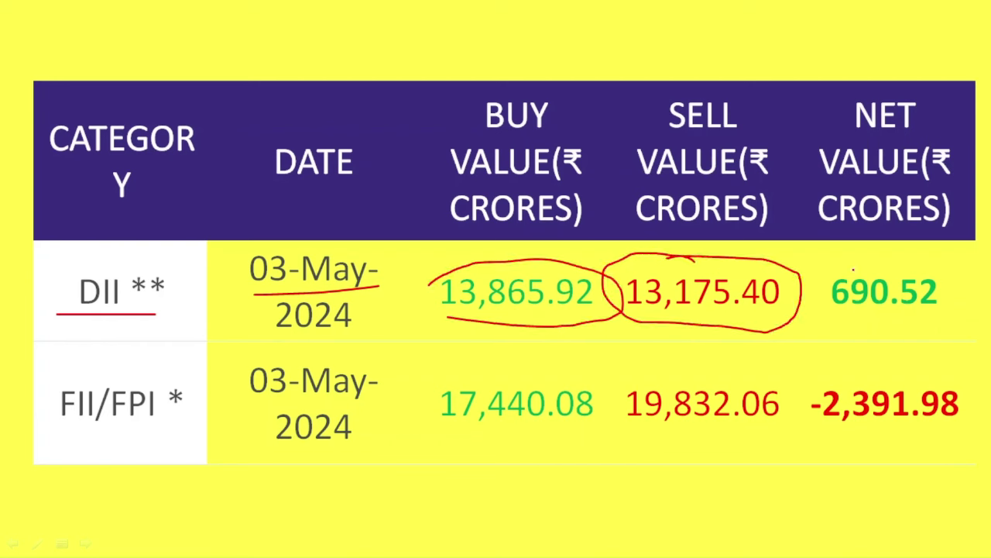
{"action": "mouse_move", "coordinate": [818, 257]}
{"action": "left_mouse_down"}
{"action": "mouse_move", "coordinate": [819, 330]}
{"action": "mouse_move", "coordinate": [963, 312]}
{"action": "mouse_move", "coordinate": [954, 256]}
{"action": "mouse_move", "coordinate": [808, 250]}
{"action": "left_mouse_up"}
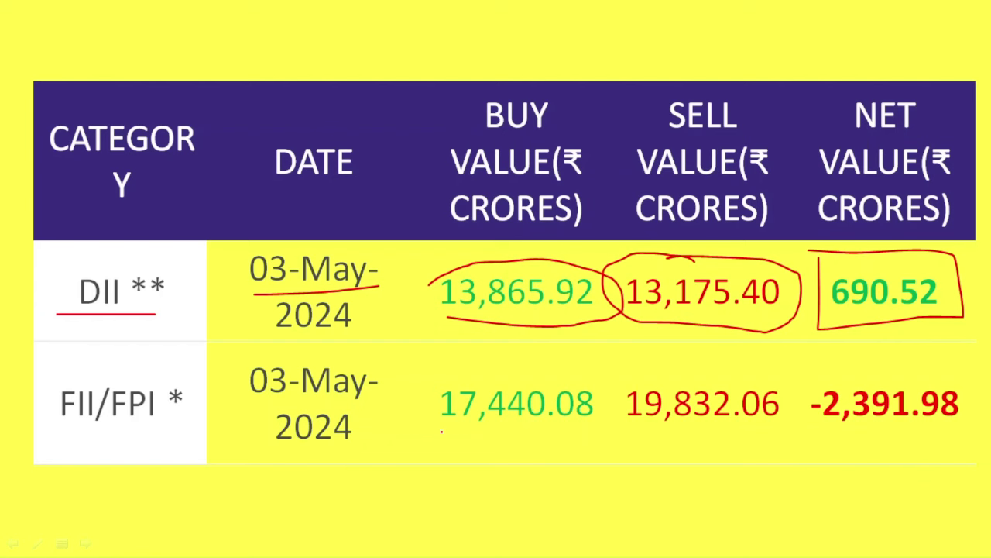
- Underline FII buy 17,440.08 and sell 19,832.06, box and circle net -2,391.98, and circle FII/FPI
{"action": "left_click_drag", "start_coordinate": [441, 433], "coordinate": [584, 434]}
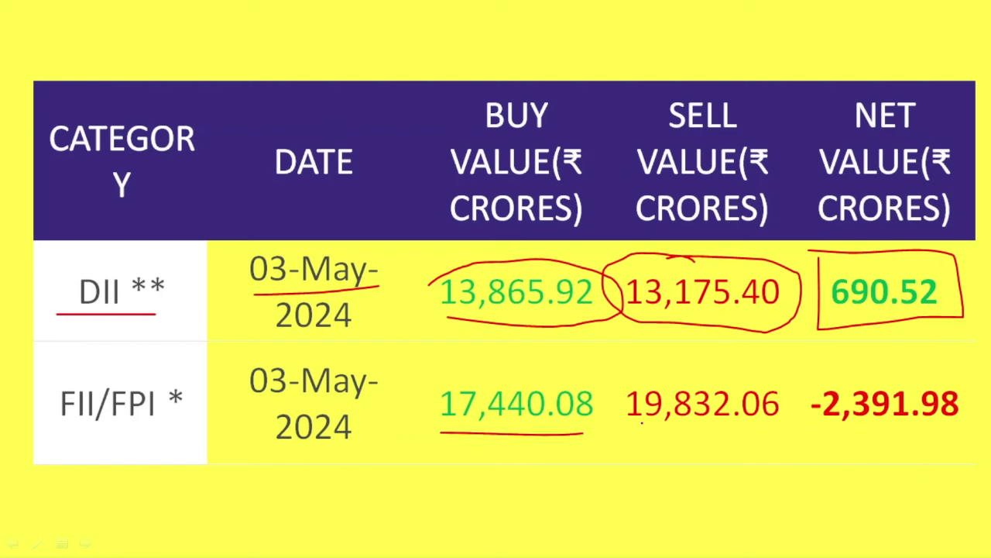
{"action": "left_click_drag", "start_coordinate": [642, 421], "coordinate": [790, 428]}
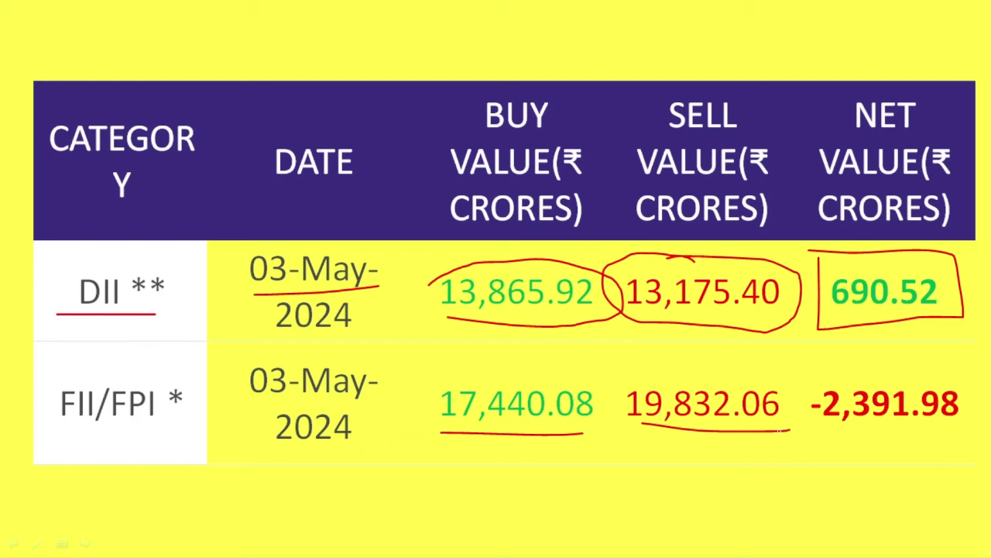
{"action": "mouse_move", "coordinate": [807, 378]}
{"action": "left_mouse_down"}
{"action": "mouse_move", "coordinate": [938, 370]}
{"action": "mouse_move", "coordinate": [987, 448]}
{"action": "mouse_move", "coordinate": [791, 453]}
{"action": "mouse_move", "coordinate": [791, 375]}
{"action": "left_mouse_up"}
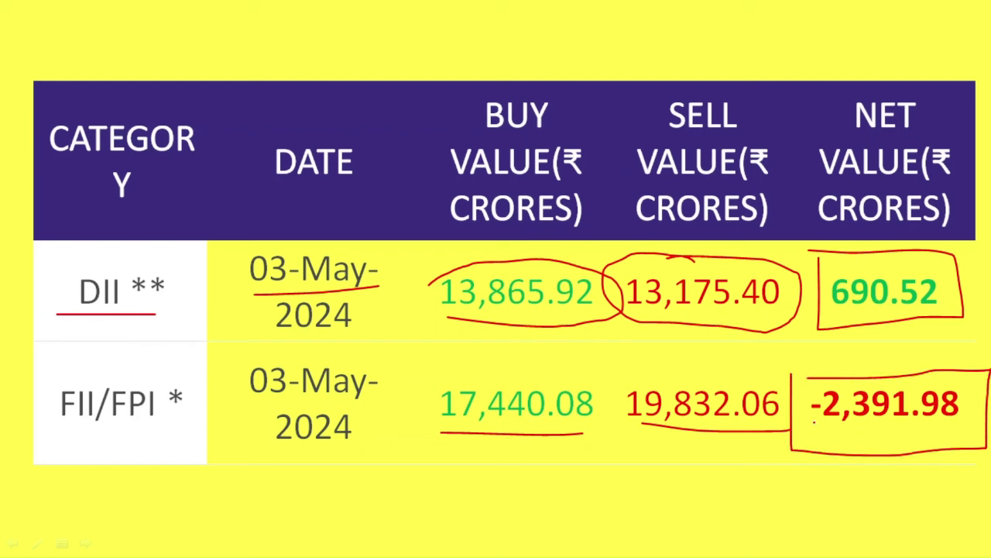
{"action": "mouse_move", "coordinate": [822, 423]}
{"action": "left_mouse_down"}
{"action": "mouse_move", "coordinate": [923, 401]}
{"action": "mouse_move", "coordinate": [790, 395]}
{"action": "mouse_move", "coordinate": [829, 426]}
{"action": "left_mouse_up"}
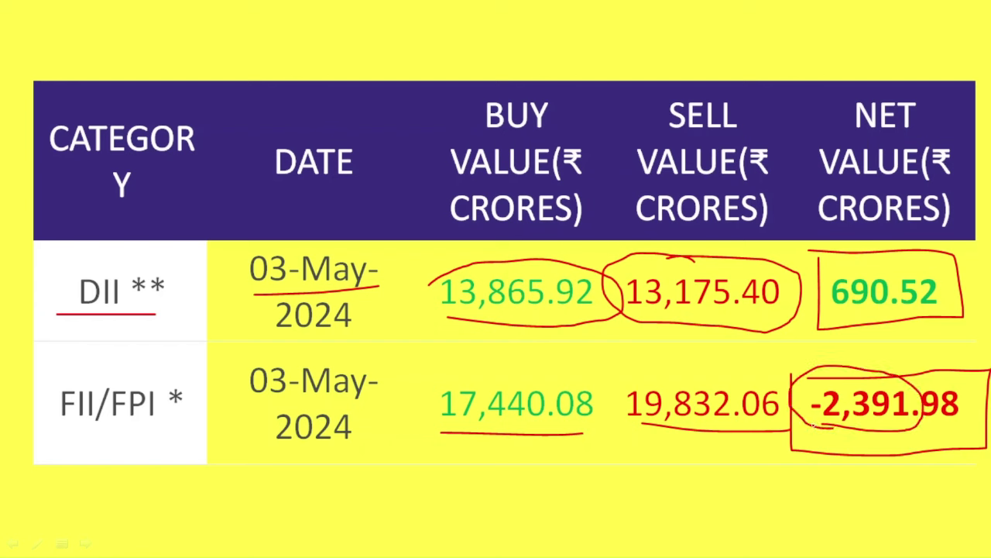
{"action": "mouse_move", "coordinate": [93, 369]}
{"action": "left_mouse_down"}
{"action": "mouse_move", "coordinate": [45, 419]}
{"action": "mouse_move", "coordinate": [101, 363]}
{"action": "mouse_move", "coordinate": [89, 371]}
{"action": "left_mouse_up"}
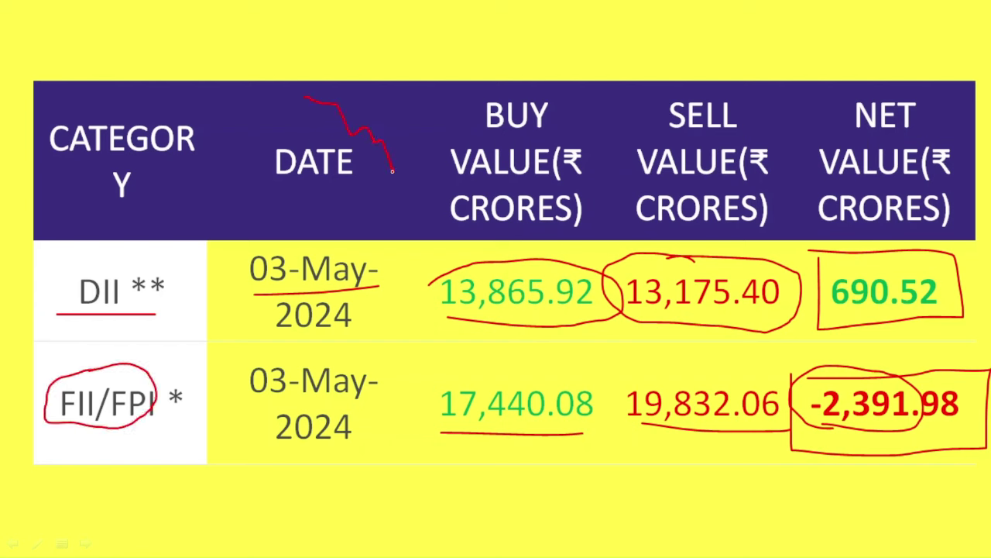
{"action": "left_click_drag", "start_coordinate": [393, 170], "coordinate": [422, 292]}
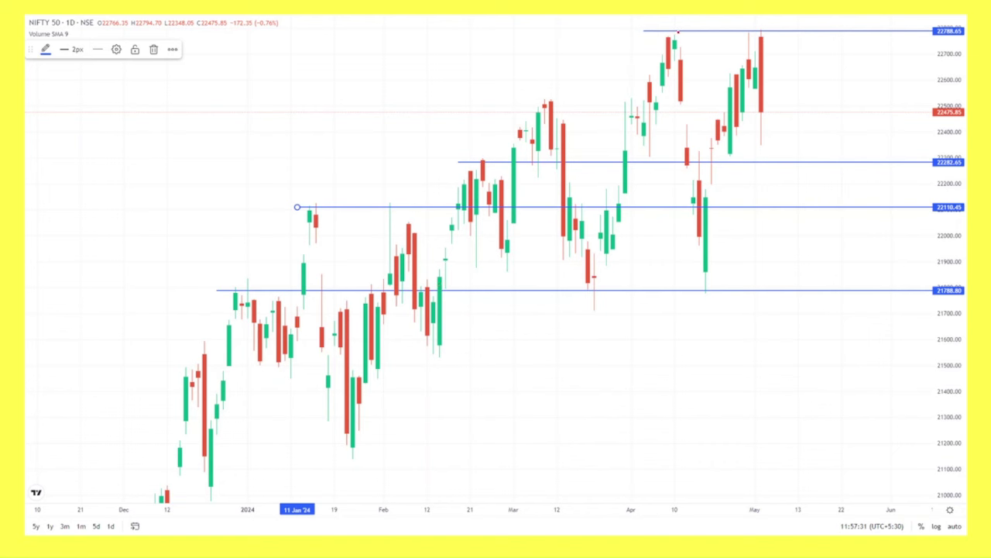
- Loop the April and May highs near 22788 and draw their drops and a move above
{"action": "mouse_move", "coordinate": [678, 33]}
{"action": "left_mouse_down"}
{"action": "mouse_move", "coordinate": [663, 37]}
{"action": "mouse_move", "coordinate": [681, 32]}
{"action": "mouse_move", "coordinate": [711, 203]}
{"action": "mouse_move", "coordinate": [707, 234]}
{"action": "mouse_move", "coordinate": [710, 160]}
{"action": "mouse_move", "coordinate": [756, 62]}
{"action": "left_mouse_up"}
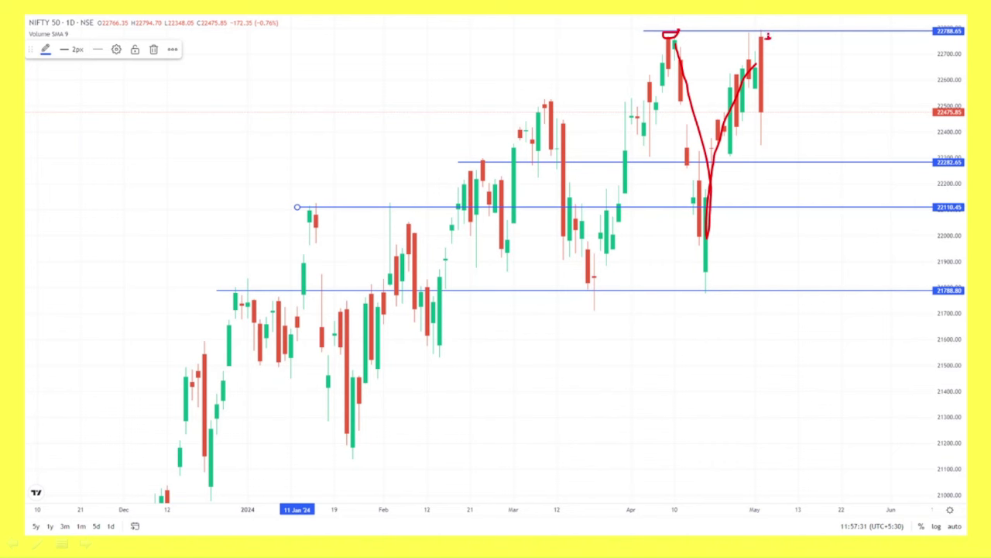
{"action": "left_click_drag", "start_coordinate": [678, 31], "coordinate": [685, 33]}
{"action": "mouse_move", "coordinate": [768, 31]}
{"action": "left_mouse_down"}
{"action": "mouse_move", "coordinate": [759, 35]}
{"action": "mouse_move", "coordinate": [767, 36]}
{"action": "left_mouse_up"}
{"action": "left_click_drag", "start_coordinate": [823, 43], "coordinate": [856, 25]}
{"action": "left_click_drag", "start_coordinate": [684, 44], "coordinate": [697, 113]}
{"action": "mouse_move", "coordinate": [764, 34]}
{"action": "left_mouse_down"}
{"action": "mouse_move", "coordinate": [771, 113]}
{"action": "mouse_move", "coordinate": [796, 41]}
{"action": "mouse_move", "coordinate": [792, 116]}
{"action": "mouse_move", "coordinate": [773, 118]}
{"action": "left_mouse_up"}
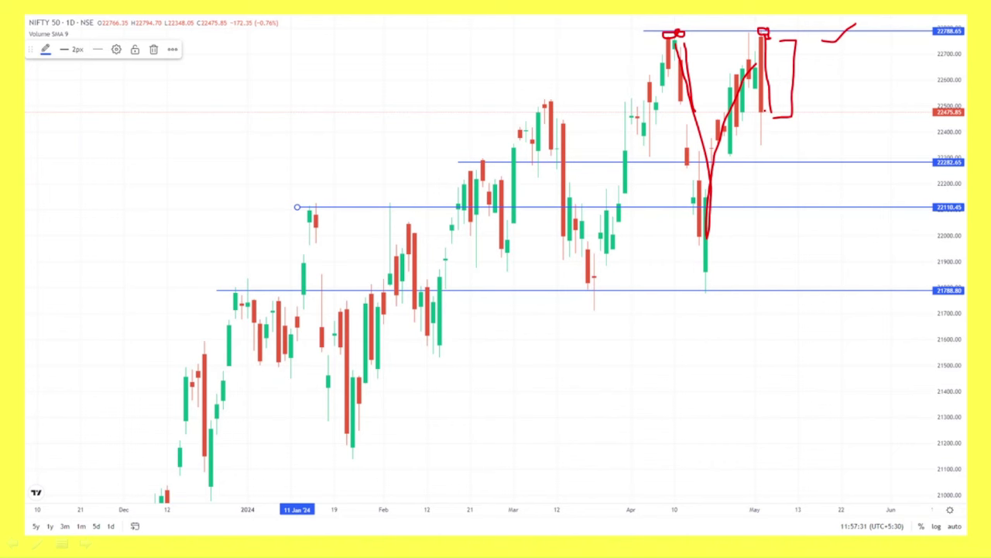
- Tick the 22282 and 22110 levels and sketch a projected decline toward 22110
{"action": "left_click_drag", "start_coordinate": [482, 161], "coordinate": [493, 162]}
{"action": "left_click_drag", "start_coordinate": [770, 137], "coordinate": [785, 170]}
{"action": "left_click_drag", "start_coordinate": [928, 213], "coordinate": [952, 200]}
{"action": "left_click_drag", "start_coordinate": [795, 172], "coordinate": [810, 227]}
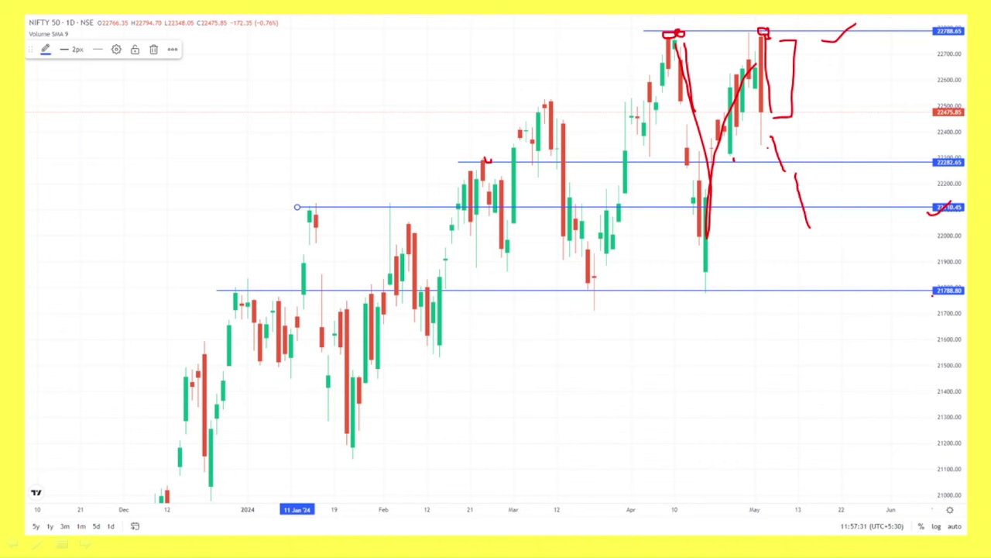
- Circle the 21788.80 support label and the lows on it, with a dashed arrow down to it
{"action": "mouse_move", "coordinate": [946, 279]}
{"action": "left_mouse_down"}
{"action": "mouse_move", "coordinate": [932, 277]}
{"action": "mouse_move", "coordinate": [927, 310]}
{"action": "mouse_move", "coordinate": [968, 281]}
{"action": "mouse_move", "coordinate": [951, 274]}
{"action": "left_mouse_up"}
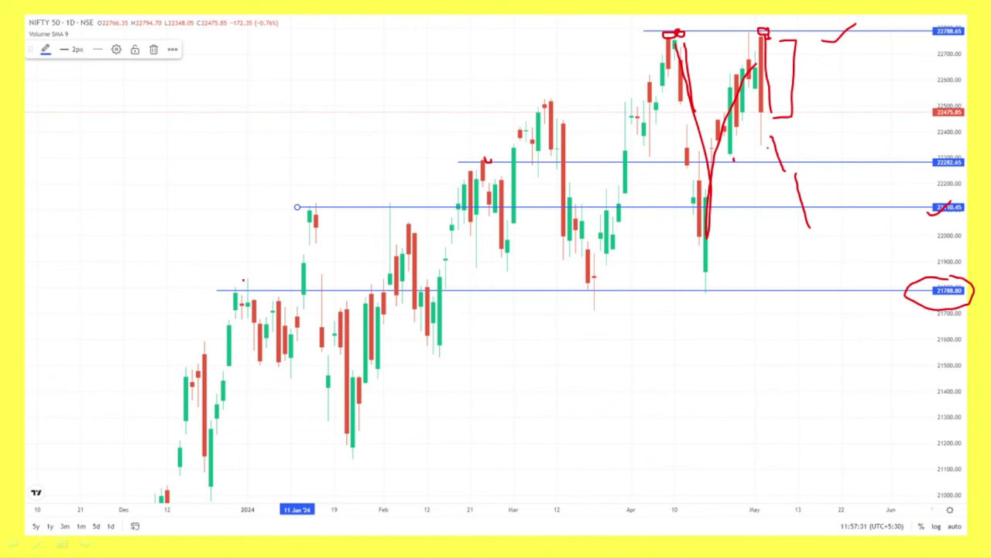
{"action": "mouse_move", "coordinate": [243, 280]}
{"action": "left_mouse_down"}
{"action": "mouse_move", "coordinate": [255, 278]}
{"action": "mouse_move", "coordinate": [238, 278]}
{"action": "left_mouse_up"}
{"action": "mouse_move", "coordinate": [613, 290]}
{"action": "left_mouse_down"}
{"action": "mouse_move", "coordinate": [573, 301]}
{"action": "mouse_move", "coordinate": [597, 281]}
{"action": "left_mouse_up"}
{"action": "mouse_move", "coordinate": [709, 290]}
{"action": "left_mouse_down"}
{"action": "mouse_move", "coordinate": [695, 306]}
{"action": "mouse_move", "coordinate": [707, 291]}
{"action": "left_mouse_up"}
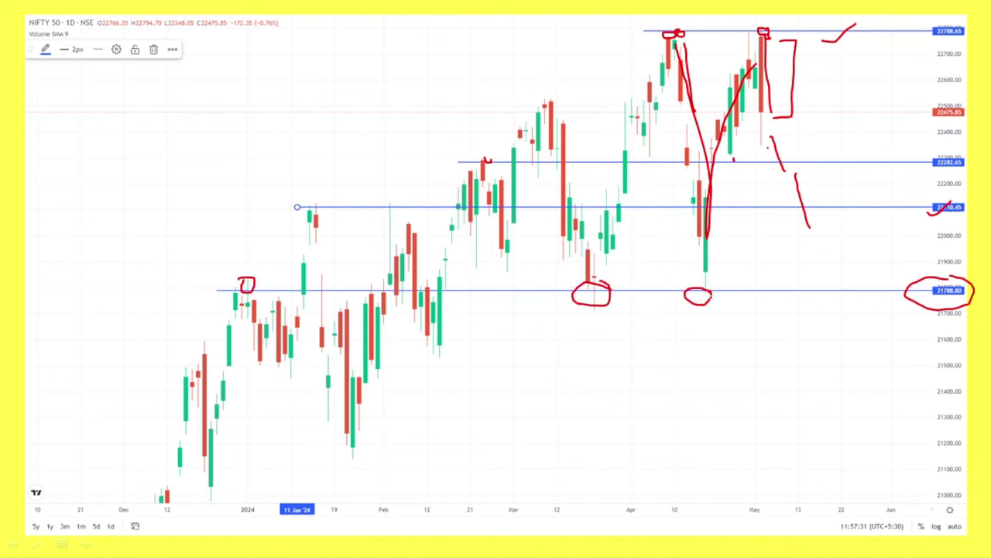
{"action": "mouse_move", "coordinate": [806, 239]}
{"action": "left_mouse_down"}
{"action": "mouse_move", "coordinate": [835, 289]}
{"action": "mouse_move", "coordinate": [852, 292]}
{"action": "mouse_move", "coordinate": [826, 298]}
{"action": "left_mouse_up"}
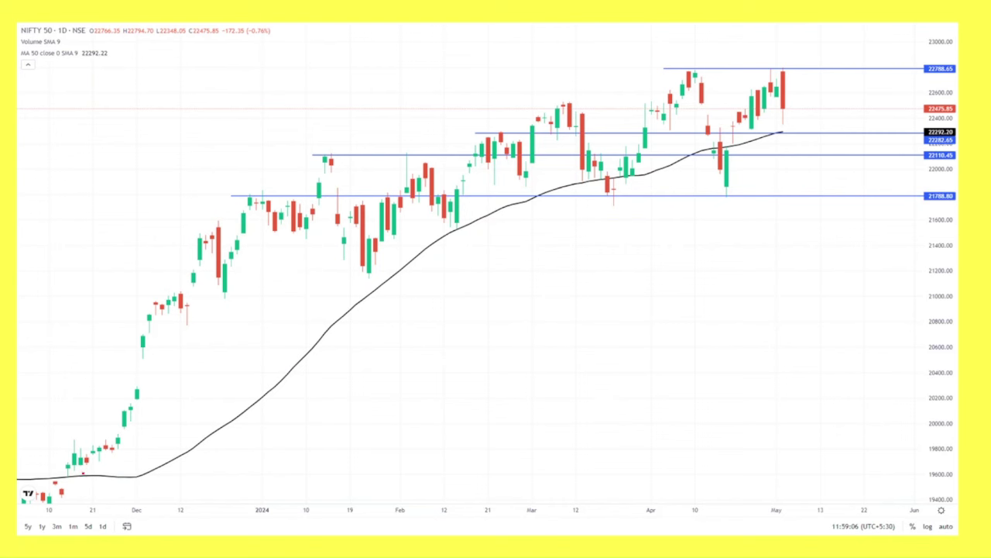
- Circle the starting candle and trace the rally and zigzag swings along the rising moving average
{"action": "mouse_move", "coordinate": [77, 469]}
{"action": "left_mouse_down"}
{"action": "mouse_move", "coordinate": [60, 461]}
{"action": "mouse_move", "coordinate": [245, 125]}
{"action": "left_mouse_up"}
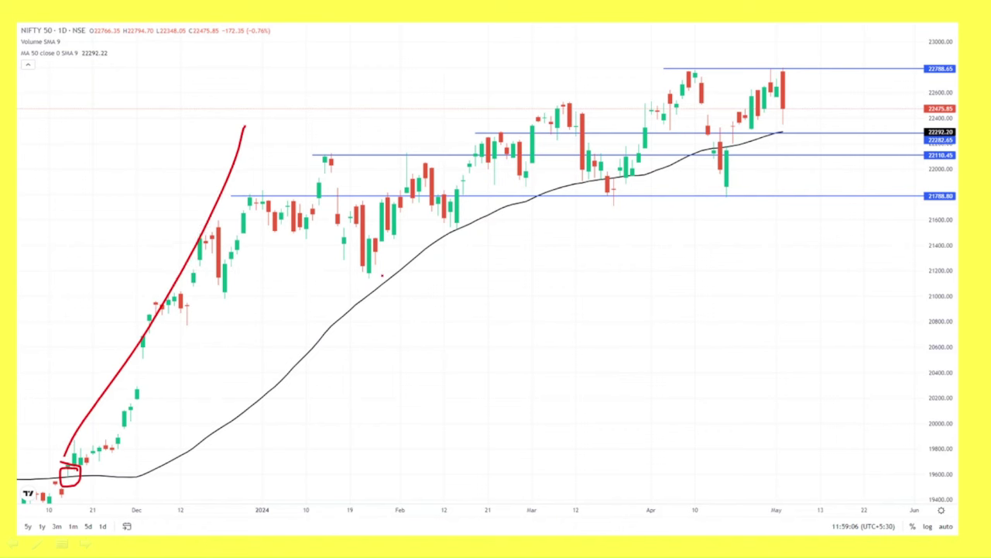
{"action": "mouse_move", "coordinate": [378, 277]}
{"action": "left_mouse_down"}
{"action": "mouse_move", "coordinate": [376, 287]}
{"action": "mouse_move", "coordinate": [426, 160]}
{"action": "mouse_move", "coordinate": [457, 226]}
{"action": "mouse_move", "coordinate": [516, 112]}
{"action": "mouse_move", "coordinate": [528, 183]}
{"action": "mouse_move", "coordinate": [549, 191]}
{"action": "mouse_move", "coordinate": [542, 203]}
{"action": "mouse_move", "coordinate": [534, 189]}
{"action": "left_mouse_up"}
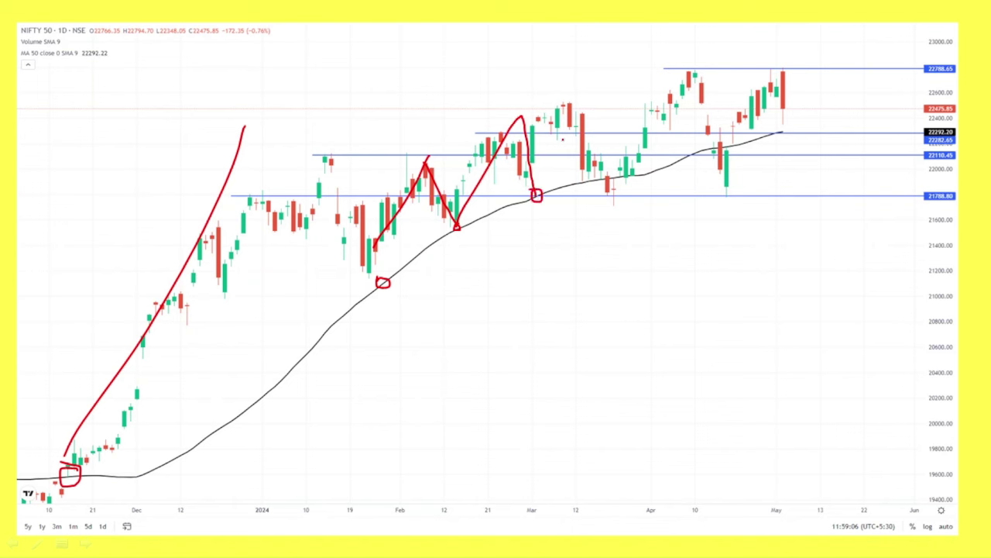
{"action": "mouse_move", "coordinate": [563, 106]}
{"action": "left_mouse_down"}
{"action": "mouse_move", "coordinate": [616, 180]}
{"action": "mouse_move", "coordinate": [640, 174]}
{"action": "mouse_move", "coordinate": [612, 191]}
{"action": "left_mouse_up"}
{"action": "mouse_move", "coordinate": [732, 141]}
{"action": "left_mouse_down"}
{"action": "mouse_move", "coordinate": [717, 149]}
{"action": "mouse_move", "coordinate": [747, 144]}
{"action": "mouse_move", "coordinate": [714, 155]}
{"action": "left_mouse_up"}
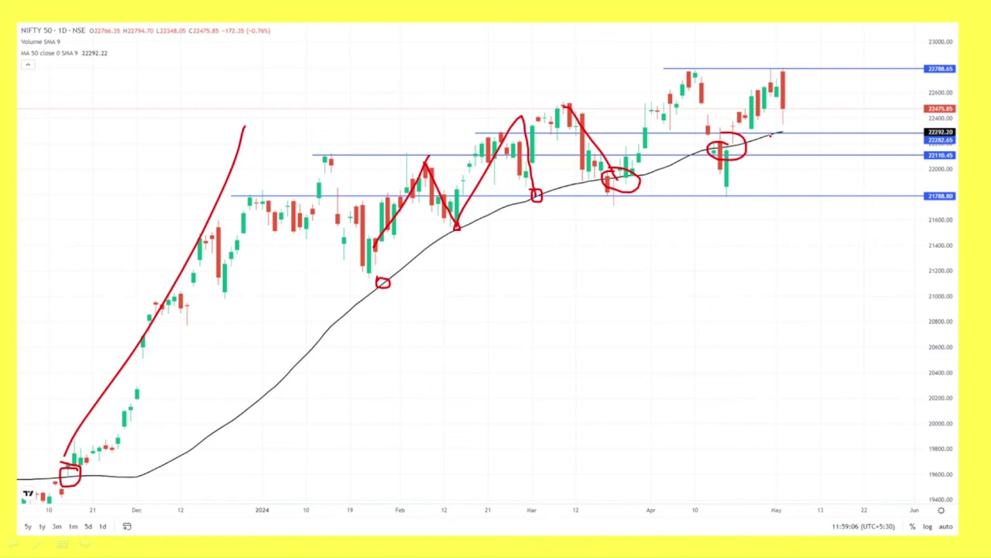
{"action": "left_click_drag", "start_coordinate": [771, 135], "coordinate": [824, 116]}
- Sketch a rising projection, box the latest candle, and trace the 22292 level and moving average
{"action": "left_click_drag", "start_coordinate": [869, 139], "coordinate": [929, 90]}
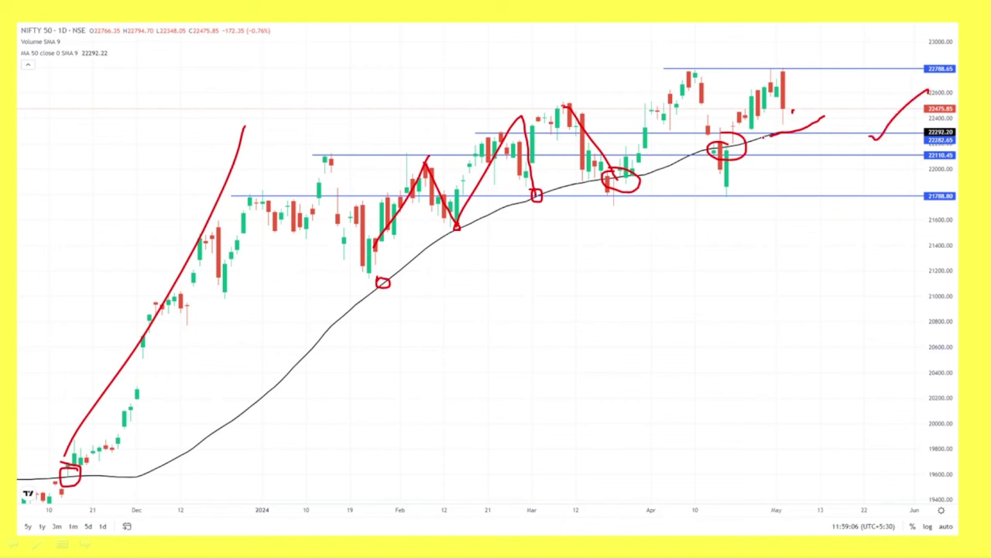
{"action": "mouse_move", "coordinate": [791, 113]}
{"action": "left_mouse_down"}
{"action": "mouse_move", "coordinate": [798, 138]}
{"action": "mouse_move", "coordinate": [791, 123]}
{"action": "mouse_move", "coordinate": [801, 136]}
{"action": "mouse_move", "coordinate": [828, 83]}
{"action": "left_mouse_up"}
{"action": "left_click_drag", "start_coordinate": [380, 282], "coordinate": [385, 284]}
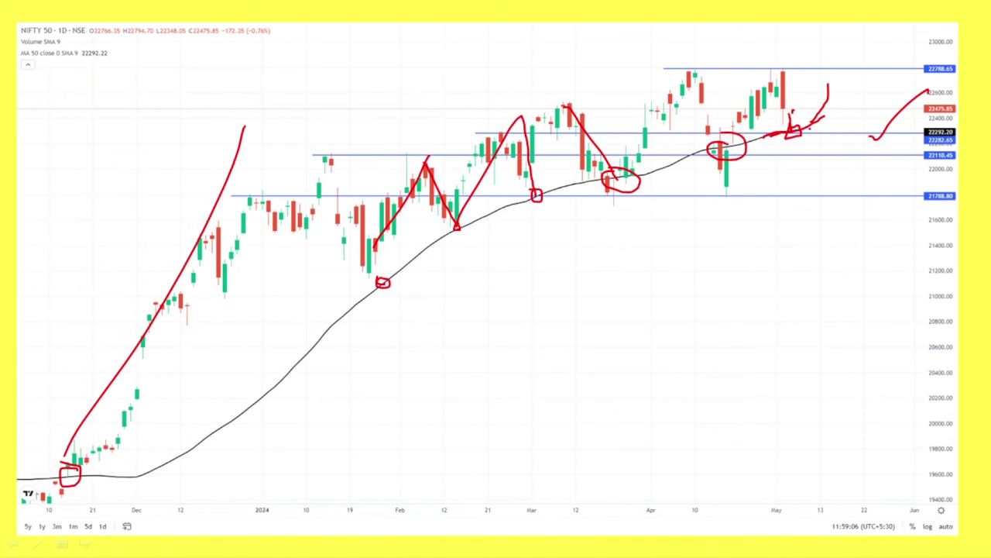
{"action": "left_click_drag", "start_coordinate": [804, 130], "coordinate": [895, 132]}
{"action": "left_click_drag", "start_coordinate": [674, 163], "coordinate": [790, 131]}
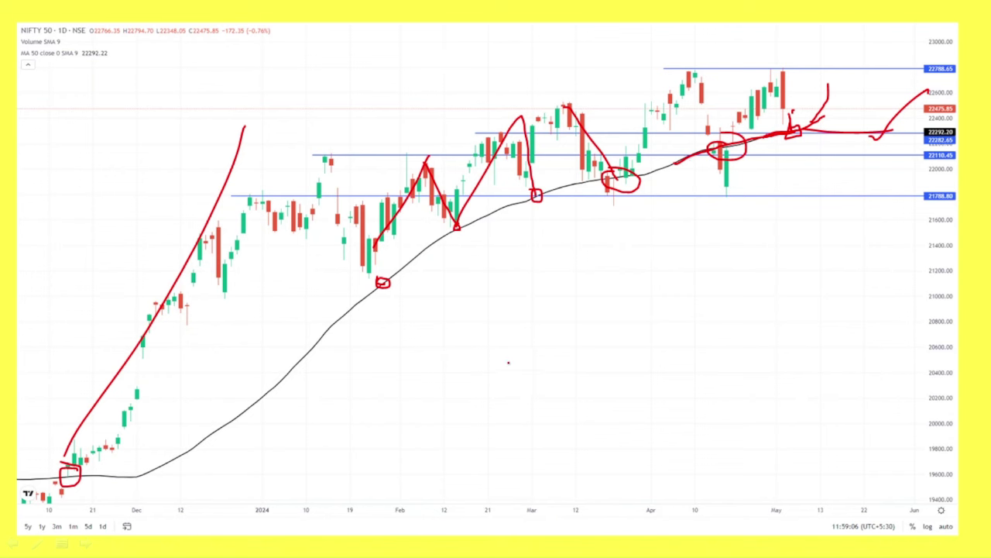
- Write a circled 1 with '410 — 425' below the chart, underline both figures, and mark the top candle
{"action": "left_click_drag", "start_coordinate": [512, 352], "coordinate": [511, 399]}
{"action": "mouse_move", "coordinate": [530, 335]}
{"action": "left_mouse_down"}
{"action": "mouse_move", "coordinate": [547, 397]}
{"action": "mouse_move", "coordinate": [527, 331]}
{"action": "left_mouse_up"}
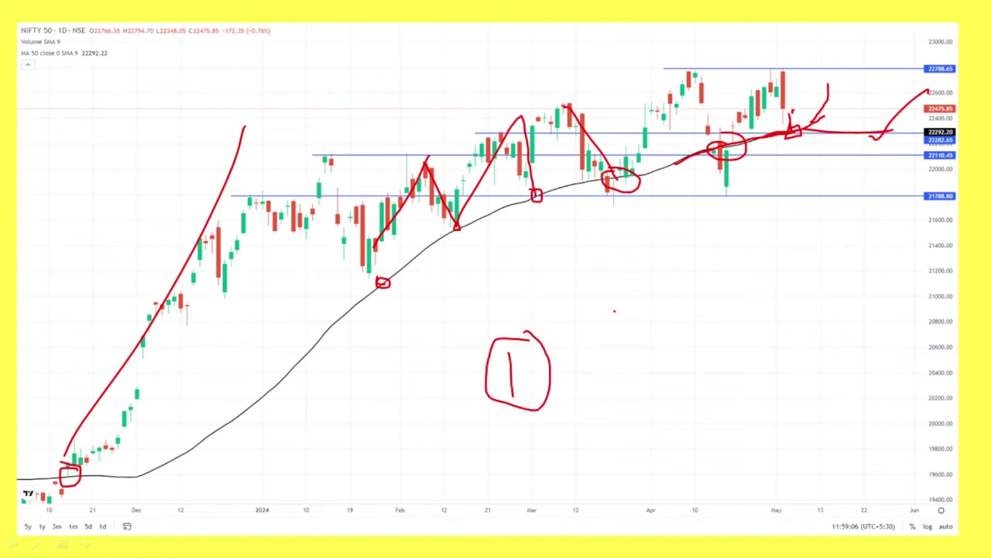
{"action": "left_click_drag", "start_coordinate": [614, 311], "coordinate": [643, 336]}
{"action": "mouse_move", "coordinate": [640, 319]}
{"action": "left_mouse_down"}
{"action": "mouse_move", "coordinate": [640, 352]}
{"action": "mouse_move", "coordinate": [661, 340]}
{"action": "left_mouse_up"}
{"action": "mouse_move", "coordinate": [680, 310]}
{"action": "left_mouse_down"}
{"action": "mouse_move", "coordinate": [678, 330]}
{"action": "mouse_move", "coordinate": [682, 308]}
{"action": "mouse_move", "coordinate": [788, 303]}
{"action": "mouse_move", "coordinate": [869, 311]}
{"action": "mouse_move", "coordinate": [872, 324]}
{"action": "left_mouse_up"}
{"action": "mouse_move", "coordinate": [886, 280]}
{"action": "left_mouse_down"}
{"action": "mouse_move", "coordinate": [914, 308]}
{"action": "mouse_move", "coordinate": [957, 244]}
{"action": "left_mouse_up"}
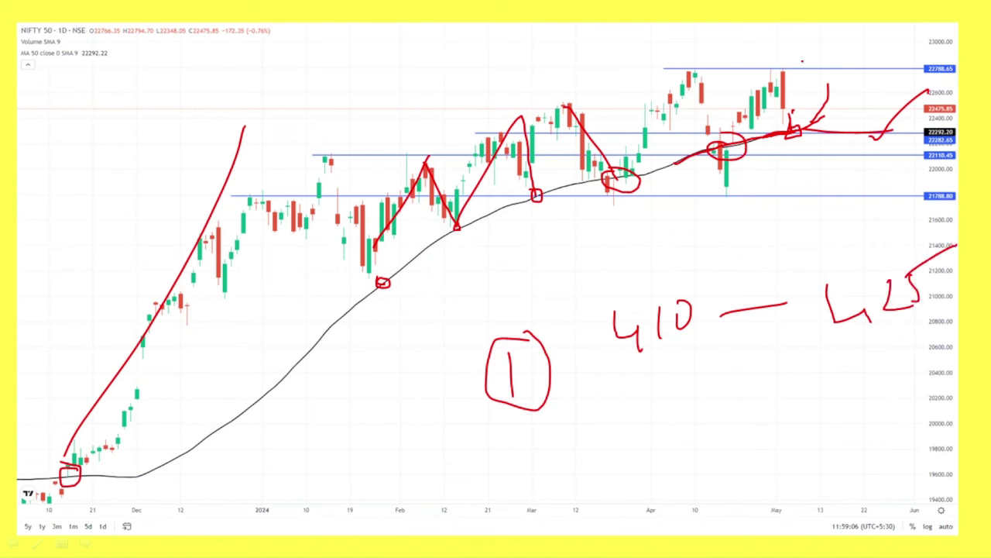
{"action": "mouse_move", "coordinate": [781, 70]}
{"action": "left_mouse_down"}
{"action": "mouse_move", "coordinate": [802, 69]}
{"action": "mouse_move", "coordinate": [808, 138]}
{"action": "left_mouse_up"}
{"action": "left_click_drag", "start_coordinate": [615, 383], "coordinate": [738, 345]}
{"action": "left_click_drag", "start_coordinate": [809, 351], "coordinate": [882, 331]}
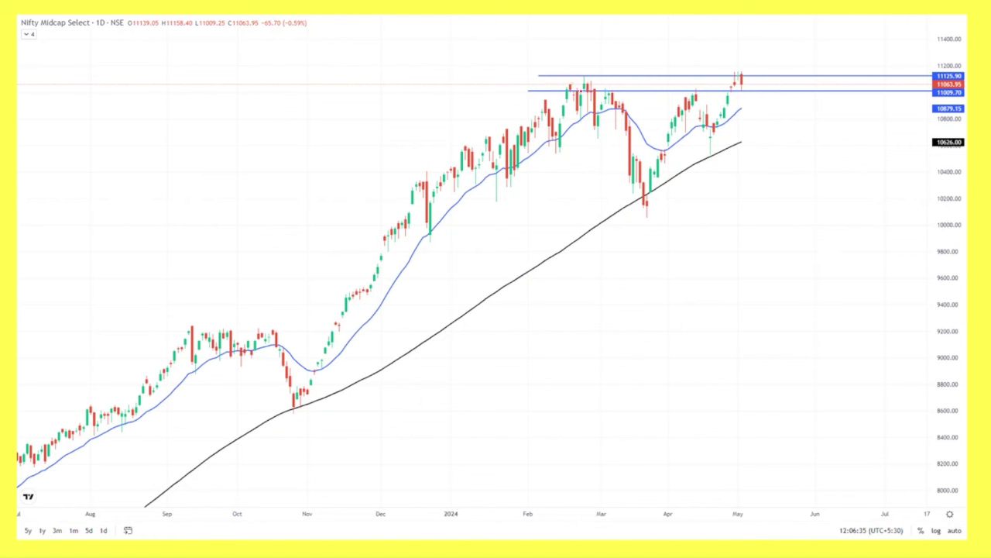
- Mark the February, April and May highs along the 11009 resistance line with a zigzag beside May
{"action": "left_click_drag", "start_coordinate": [591, 77], "coordinate": [587, 82]}
{"action": "mouse_move", "coordinate": [745, 71]}
{"action": "left_mouse_down"}
{"action": "mouse_move", "coordinate": [735, 70]}
{"action": "mouse_move", "coordinate": [743, 66]}
{"action": "left_mouse_up"}
{"action": "left_click_drag", "start_coordinate": [749, 75], "coordinate": [752, 91]}
{"action": "mouse_move", "coordinate": [690, 85]}
{"action": "left_mouse_down"}
{"action": "mouse_move", "coordinate": [705, 96]}
{"action": "mouse_move", "coordinate": [691, 84]}
{"action": "left_mouse_up"}
{"action": "left_click_drag", "start_coordinate": [615, 89], "coordinate": [566, 89]}
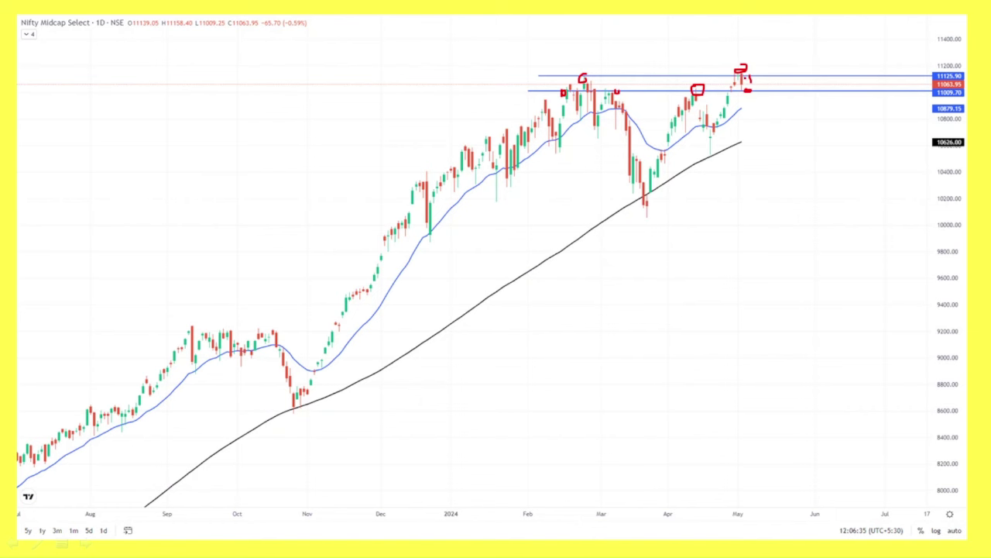
{"action": "mouse_move", "coordinate": [745, 78]}
{"action": "left_mouse_down"}
{"action": "mouse_move", "coordinate": [761, 78]}
{"action": "mouse_move", "coordinate": [745, 92]}
{"action": "left_mouse_up"}
- Trace the blue moving average, sketch a steep falling projection on the right, and circle the March low
{"action": "mouse_move", "coordinate": [470, 190]}
{"action": "left_mouse_down"}
{"action": "mouse_move", "coordinate": [622, 109]}
{"action": "mouse_move", "coordinate": [695, 134]}
{"action": "mouse_move", "coordinate": [755, 107]}
{"action": "mouse_move", "coordinate": [743, 105]}
{"action": "mouse_move", "coordinate": [741, 144]}
{"action": "mouse_move", "coordinate": [785, 122]}
{"action": "left_mouse_up"}
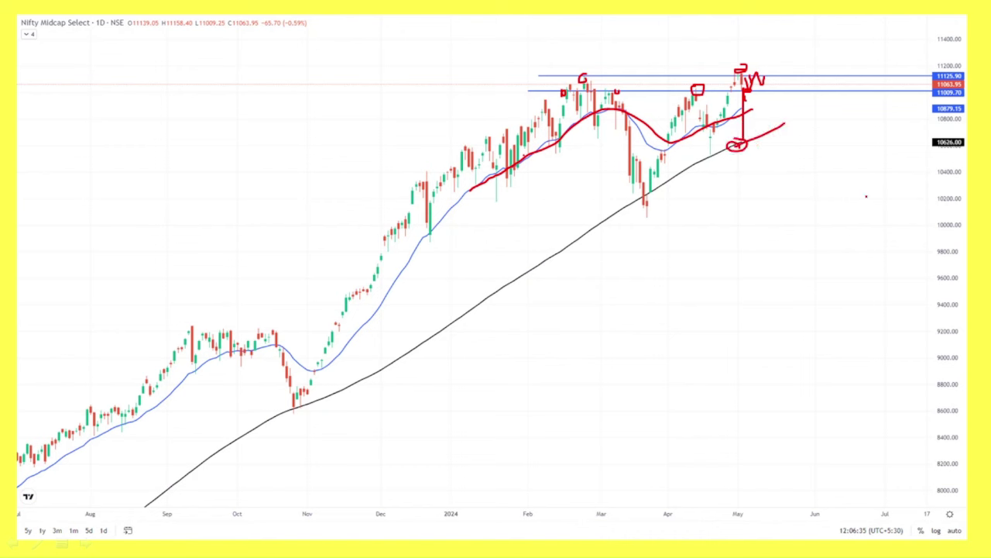
{"action": "mouse_move", "coordinate": [866, 173]}
{"action": "left_mouse_down"}
{"action": "mouse_move", "coordinate": [879, 249]}
{"action": "mouse_move", "coordinate": [917, 281]}
{"action": "mouse_move", "coordinate": [936, 466]}
{"action": "left_mouse_up"}
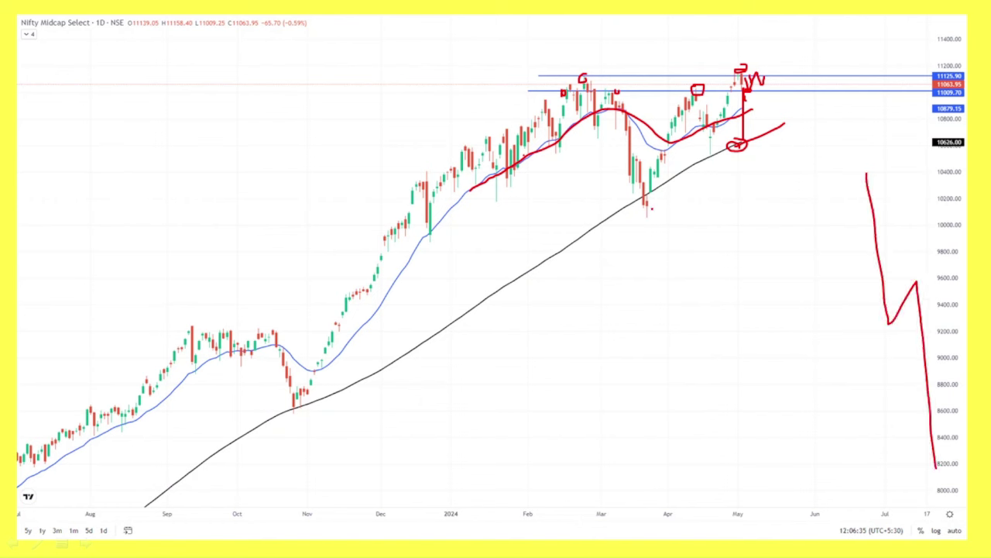
{"action": "mouse_move", "coordinate": [661, 182]}
{"action": "left_mouse_down"}
{"action": "mouse_move", "coordinate": [647, 184]}
{"action": "mouse_move", "coordinate": [635, 213]}
{"action": "mouse_move", "coordinate": [665, 196]}
{"action": "mouse_move", "coordinate": [652, 187]}
{"action": "left_mouse_up"}
- Draw swing lines: early-March top to March low, up to April top, November rally, and May rise
{"action": "mouse_move", "coordinate": [583, 79]}
{"action": "left_mouse_down"}
{"action": "mouse_move", "coordinate": [632, 200]}
{"action": "mouse_move", "coordinate": [646, 192]}
{"action": "mouse_move", "coordinate": [647, 203]}
{"action": "mouse_move", "coordinate": [701, 84]}
{"action": "mouse_move", "coordinate": [652, 171]}
{"action": "left_mouse_up"}
{"action": "mouse_move", "coordinate": [719, 152]}
{"action": "left_mouse_down"}
{"action": "mouse_move", "coordinate": [710, 155]}
{"action": "mouse_move", "coordinate": [731, 84]}
{"action": "left_mouse_up"}
{"action": "mouse_move", "coordinate": [302, 404]}
{"action": "left_mouse_down"}
{"action": "mouse_move", "coordinate": [294, 412]}
{"action": "mouse_move", "coordinate": [411, 180]}
{"action": "left_mouse_up"}
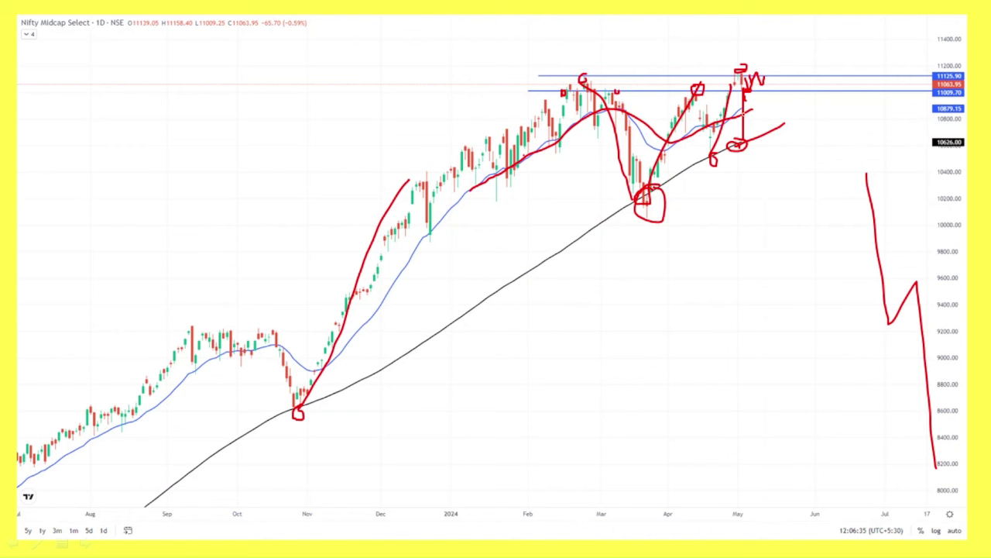
{"action": "left_click_drag", "start_coordinate": [743, 112], "coordinate": [799, 93]}
{"action": "mouse_move", "coordinate": [746, 140]}
{"action": "left_mouse_down"}
{"action": "mouse_move", "coordinate": [800, 101]}
{"action": "mouse_move", "coordinate": [772, 88]}
{"action": "mouse_move", "coordinate": [782, 96]}
{"action": "left_mouse_up"}
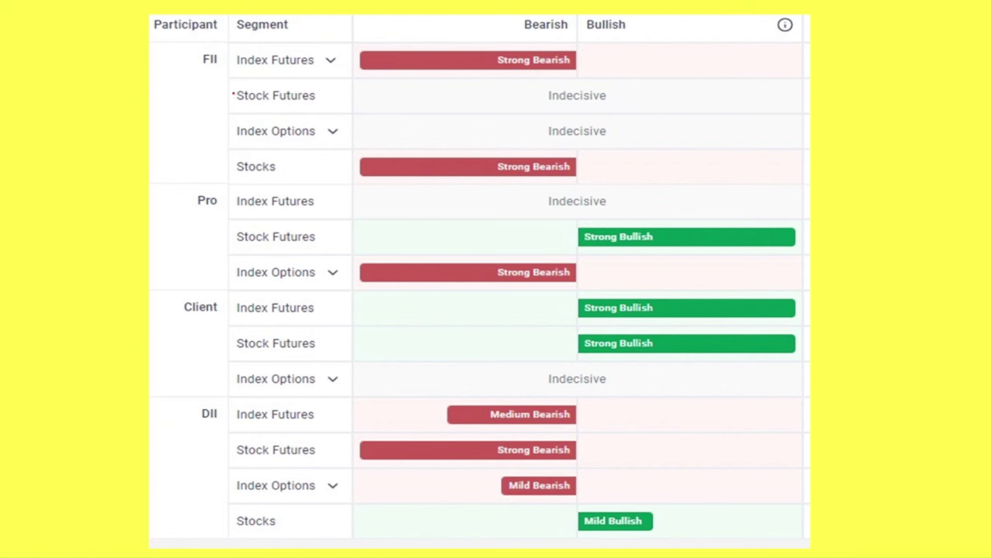
- Circle FII, underline and bracket its four segment rows, and tick the two Indecisive ratings
{"action": "mouse_move", "coordinate": [206, 52]}
{"action": "left_mouse_down"}
{"action": "mouse_move", "coordinate": [221, 65]}
{"action": "mouse_move", "coordinate": [203, 44]}
{"action": "left_mouse_up"}
{"action": "left_click_drag", "start_coordinate": [240, 73], "coordinate": [316, 72]}
{"action": "left_click_drag", "start_coordinate": [254, 109], "coordinate": [306, 107]}
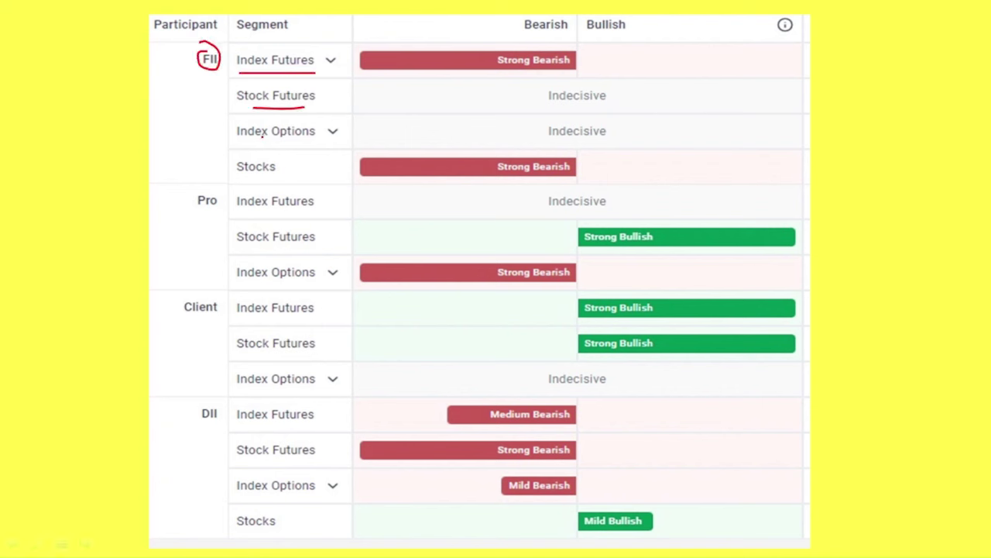
{"action": "left_click_drag", "start_coordinate": [251, 142], "coordinate": [339, 138]}
{"action": "left_click_drag", "start_coordinate": [233, 180], "coordinate": [336, 177]}
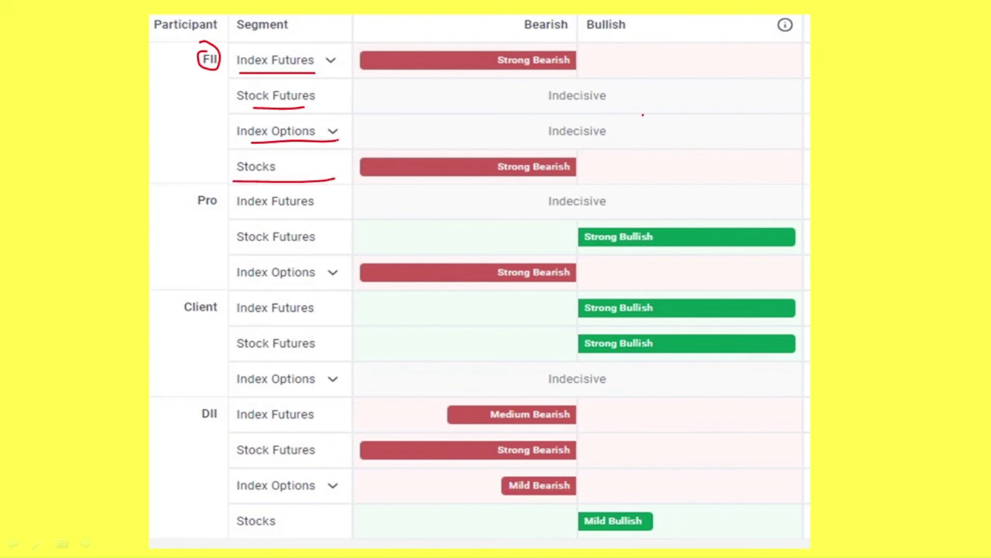
{"action": "mouse_move", "coordinate": [595, 60]}
{"action": "left_mouse_down"}
{"action": "mouse_move", "coordinate": [686, 67]}
{"action": "mouse_move", "coordinate": [686, 189]}
{"action": "mouse_move", "coordinate": [671, 191]}
{"action": "left_mouse_up"}
{"action": "left_click_drag", "start_coordinate": [499, 98], "coordinate": [533, 82]}
{"action": "left_click_drag", "start_coordinate": [510, 123], "coordinate": [533, 107]}
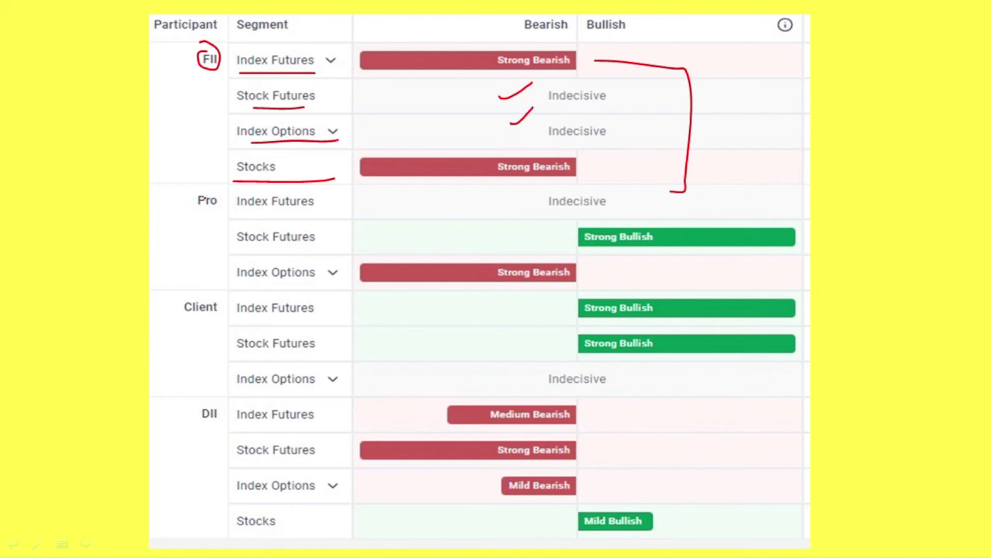
- Mark the Pro label and draw arrows to the Pro and Client Strong Bullish bars
{"action": "left_click_drag", "start_coordinate": [203, 196], "coordinate": [198, 210]}
{"action": "mouse_move", "coordinate": [329, 243]}
{"action": "left_mouse_down"}
{"action": "mouse_move", "coordinate": [589, 231]}
{"action": "mouse_move", "coordinate": [574, 251]}
{"action": "left_mouse_up"}
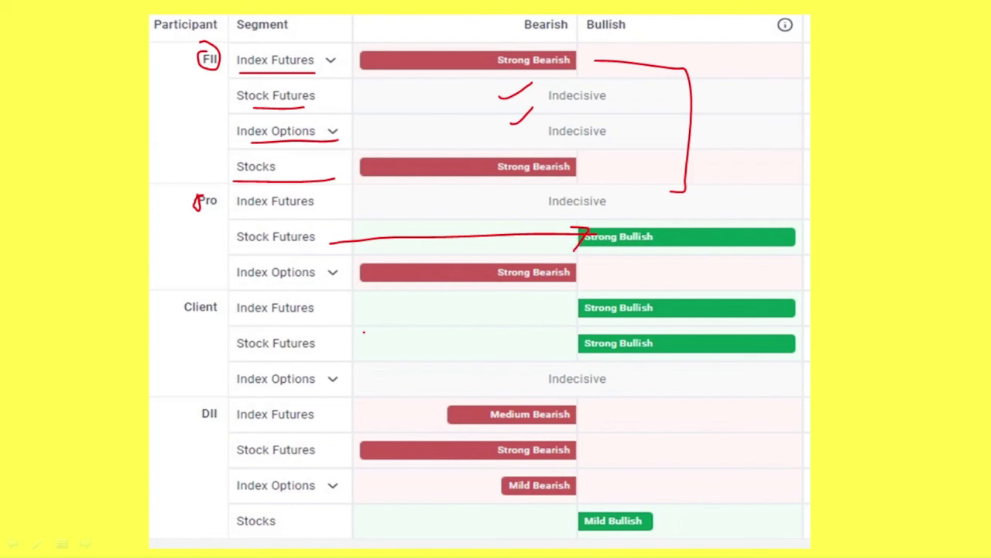
{"action": "left_click_drag", "start_coordinate": [546, 312], "coordinate": [579, 310]}
{"action": "mouse_move", "coordinate": [543, 348]}
{"action": "left_mouse_down"}
{"action": "mouse_move", "coordinate": [579, 348]}
{"action": "mouse_move", "coordinate": [574, 354]}
{"action": "left_mouse_up"}
{"action": "left_click_drag", "start_coordinate": [610, 392], "coordinate": [619, 391]}
- Circle DII Stocks, link it to its circled Mild Bullish bar, and bracket the DII bearish rows
{"action": "mouse_move", "coordinate": [284, 518]}
{"action": "left_mouse_down"}
{"action": "mouse_move", "coordinate": [242, 511]}
{"action": "mouse_move", "coordinate": [278, 537]}
{"action": "mouse_move", "coordinate": [286, 514]}
{"action": "left_mouse_up"}
{"action": "left_click_drag", "start_coordinate": [297, 524], "coordinate": [570, 517]}
{"action": "mouse_move", "coordinate": [630, 507]}
{"action": "left_mouse_down"}
{"action": "mouse_move", "coordinate": [574, 513]}
{"action": "mouse_move", "coordinate": [647, 536]}
{"action": "mouse_move", "coordinate": [655, 509]}
{"action": "mouse_move", "coordinate": [608, 509]}
{"action": "left_mouse_up"}
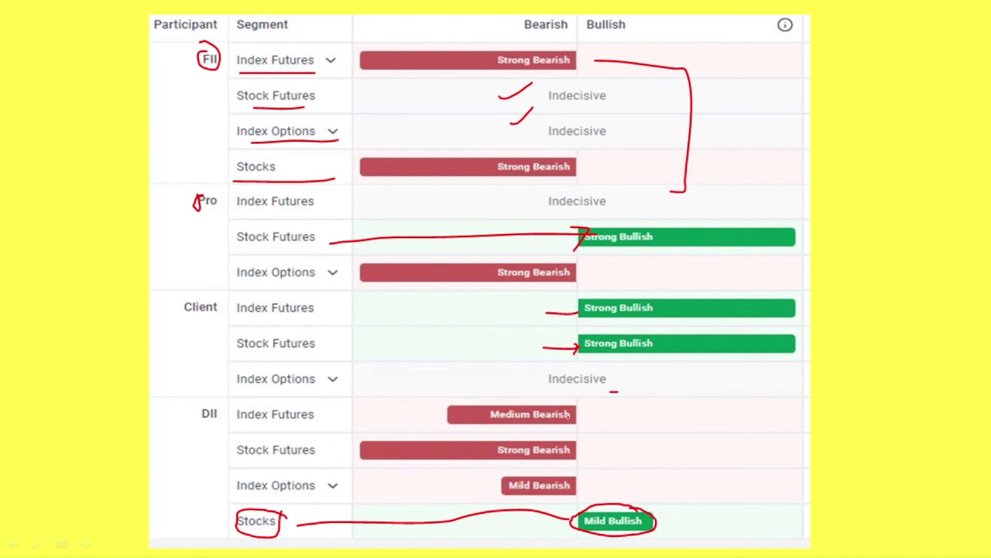
{"action": "mouse_move", "coordinate": [578, 405]}
{"action": "left_mouse_down"}
{"action": "mouse_move", "coordinate": [588, 491]}
{"action": "mouse_move", "coordinate": [563, 493]}
{"action": "left_mouse_up"}
- Underline the FII, Pro and DII participant labels
{"action": "left_click_drag", "start_coordinate": [158, 69], "coordinate": [245, 68]}
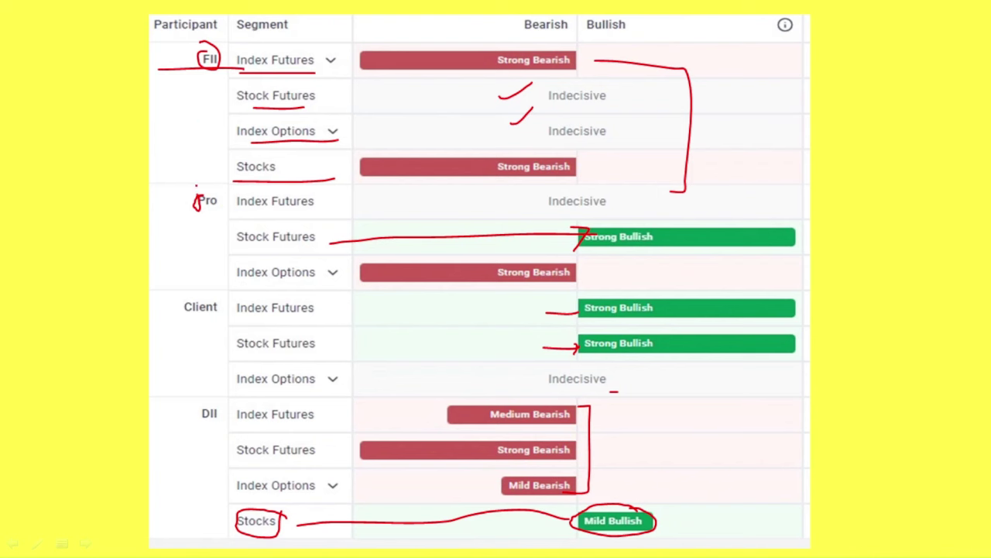
{"action": "left_click_drag", "start_coordinate": [186, 223], "coordinate": [235, 215]}
{"action": "left_click_drag", "start_coordinate": [159, 428], "coordinate": [215, 433]}
{"action": "left_click", "coordinate": [208, 426]}
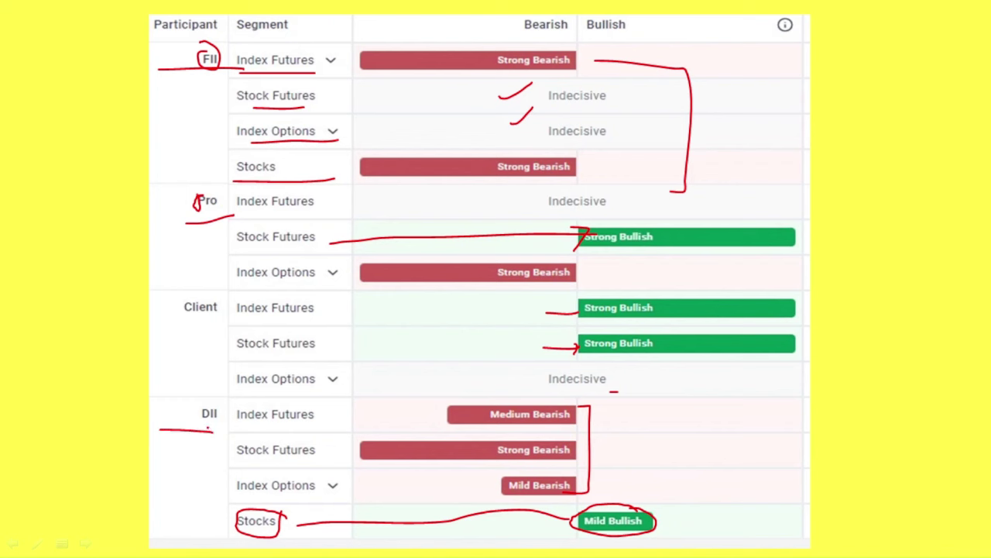